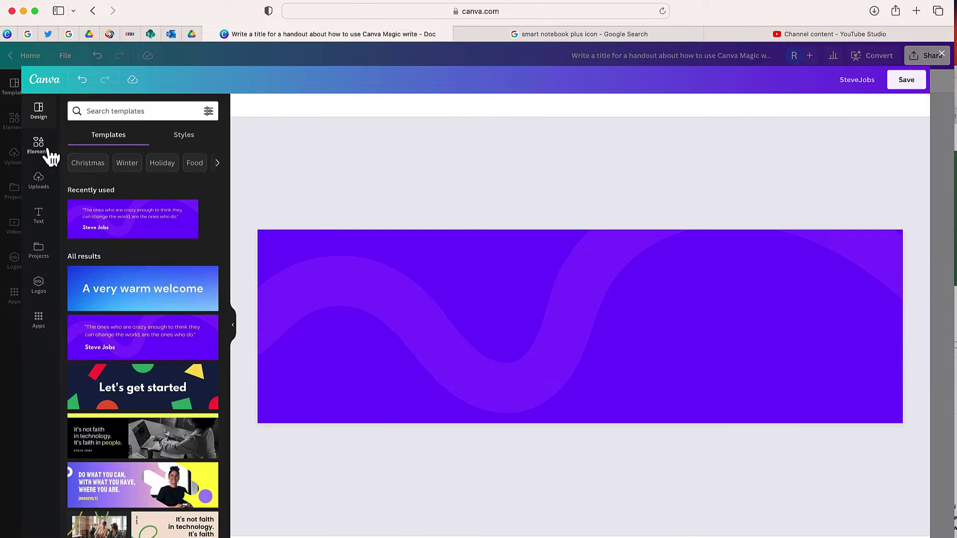
- Search Elements for 'canva', add the Canva logo photo to the purple banner, and save it
left_click(39, 144)
type("canva")
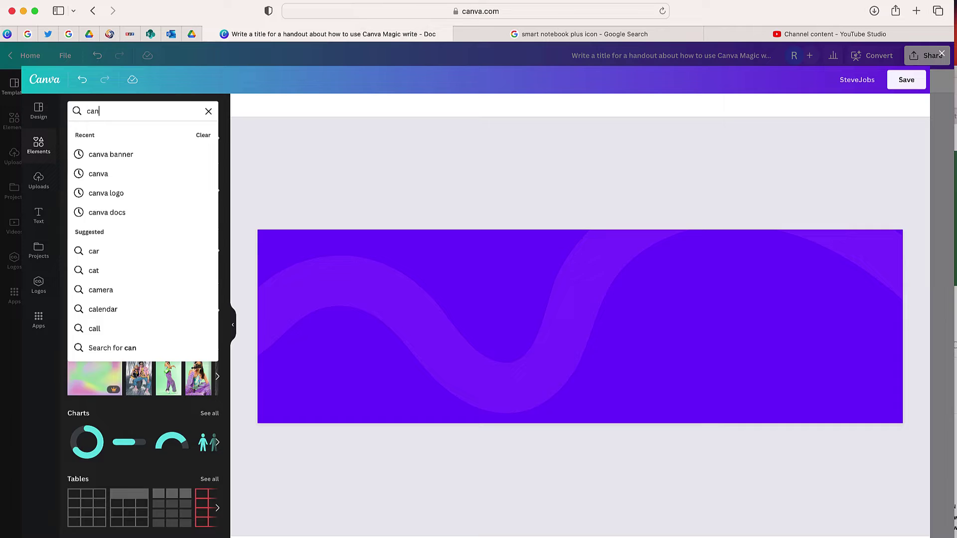
key("Return")
left_click(217, 215)
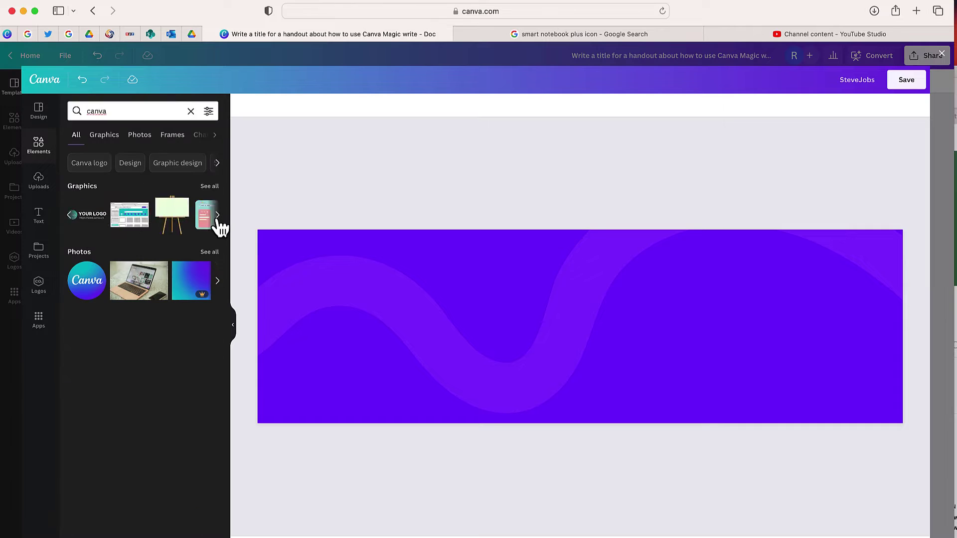
left_click(217, 281)
left_click(70, 281)
left_click(85, 280)
left_click(907, 80)
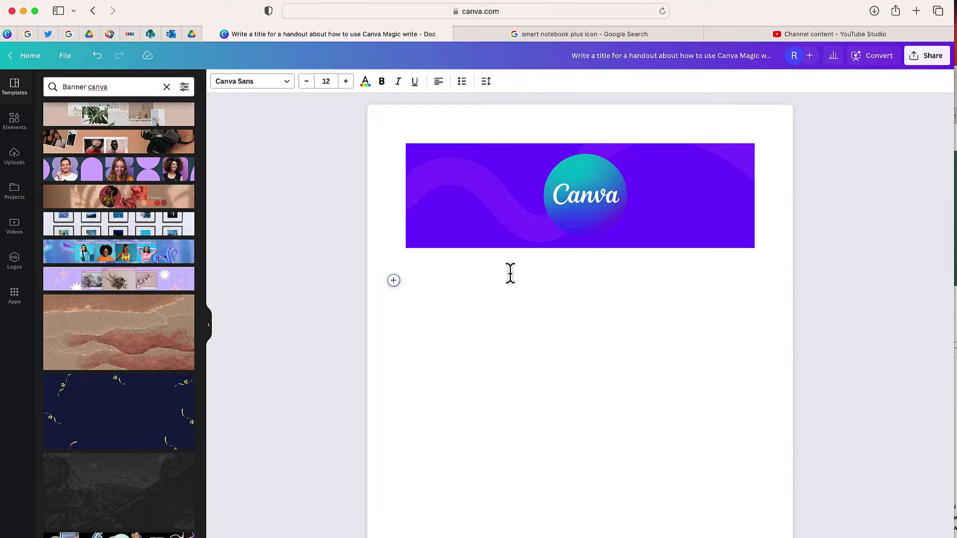
- Open the insert menu on the empty line below the banner
left_click(394, 281)
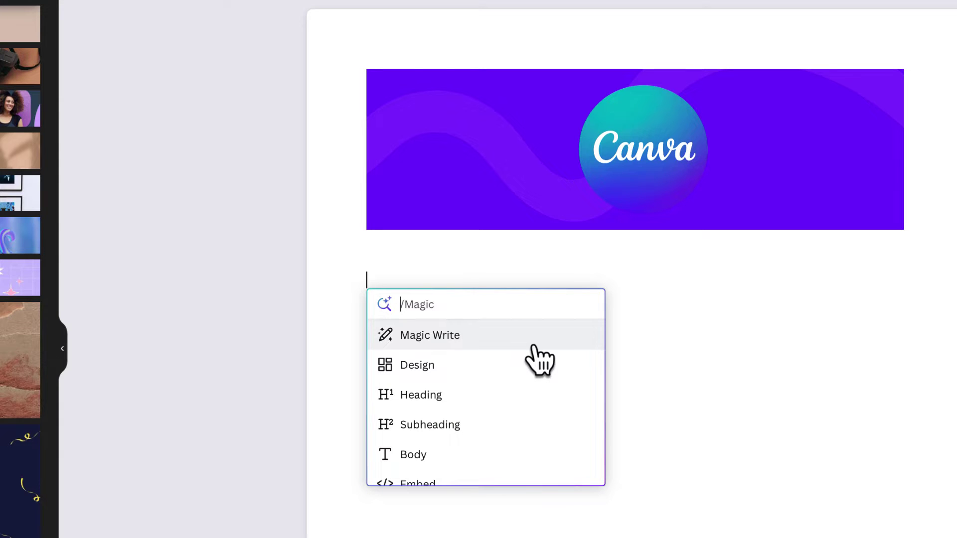
- Generate a catchy title for a Canva Docs how-to document with a pasted Magic Write prompt
left_click(532, 346)
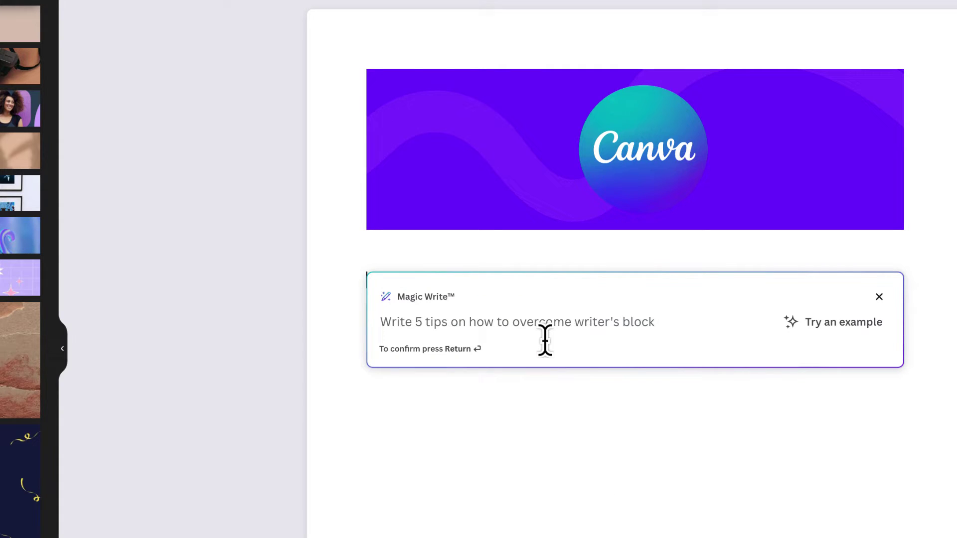
type("Write a catchy title for a document on how to use Canva Docs")
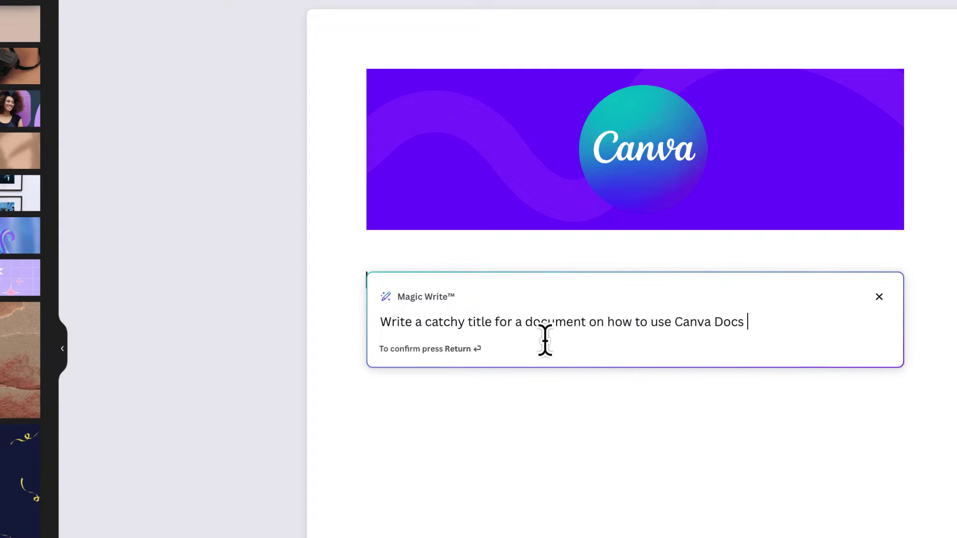
key("Return")
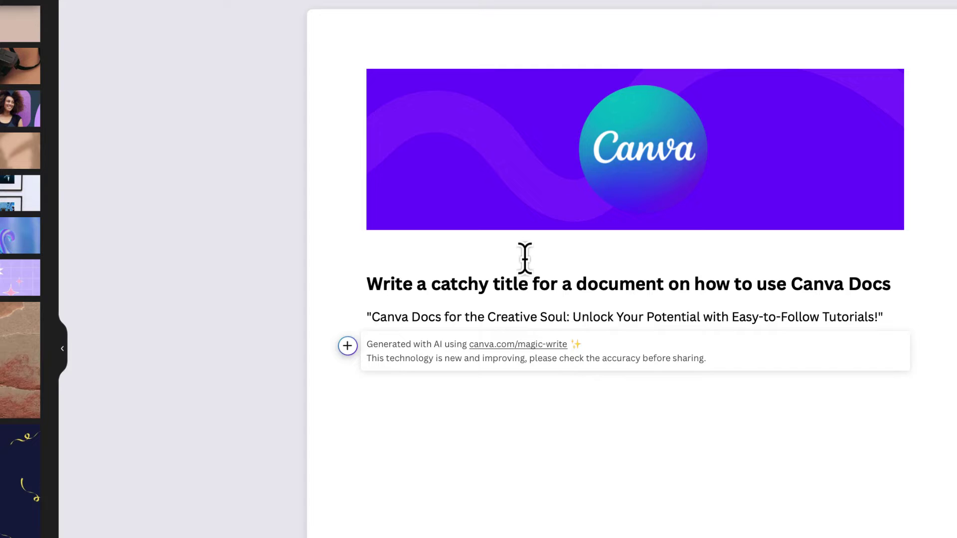
left_click_drag(372, 317, 878, 316)
key("ctrl+c")
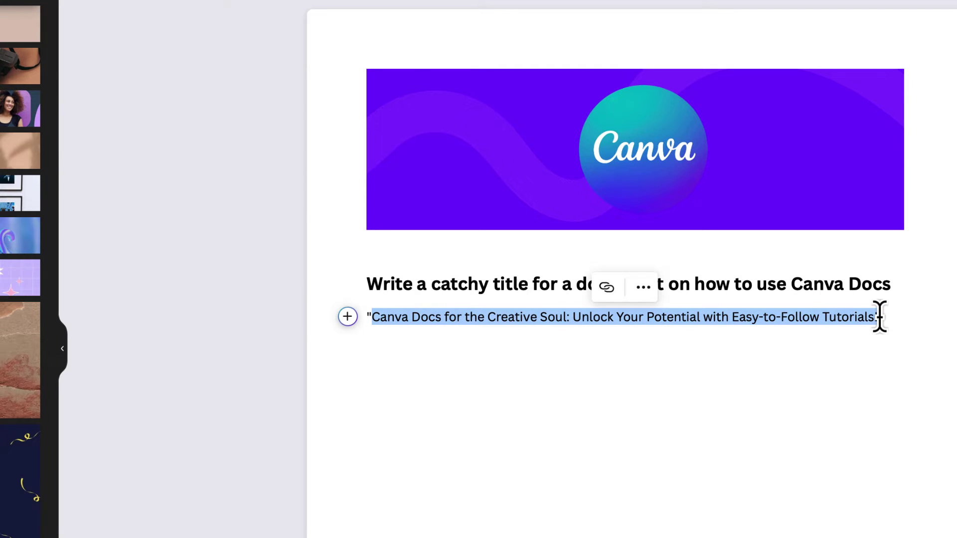
- Replace the prompt heading with the generated Creative Soul title
key("BackSpace")
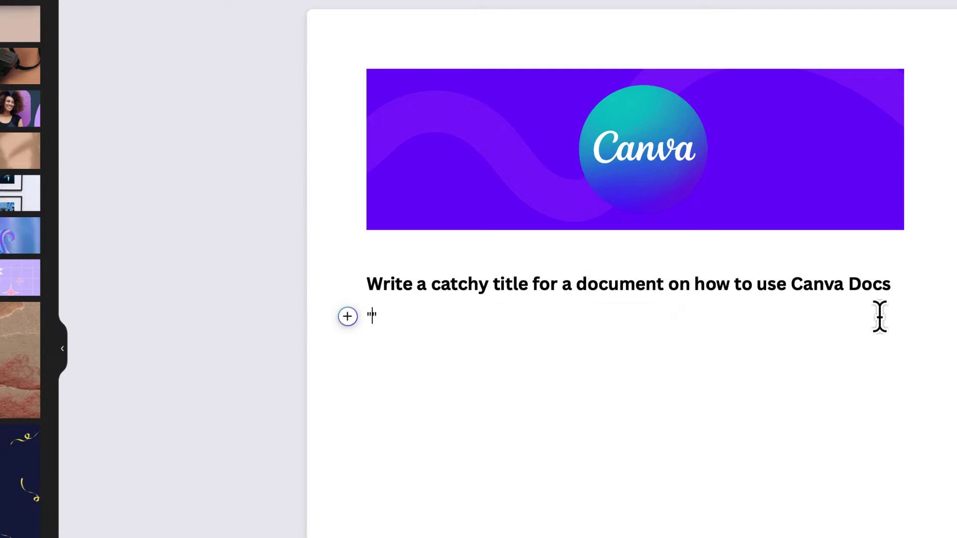
triple_click(410, 286)
key("ctrl+v")
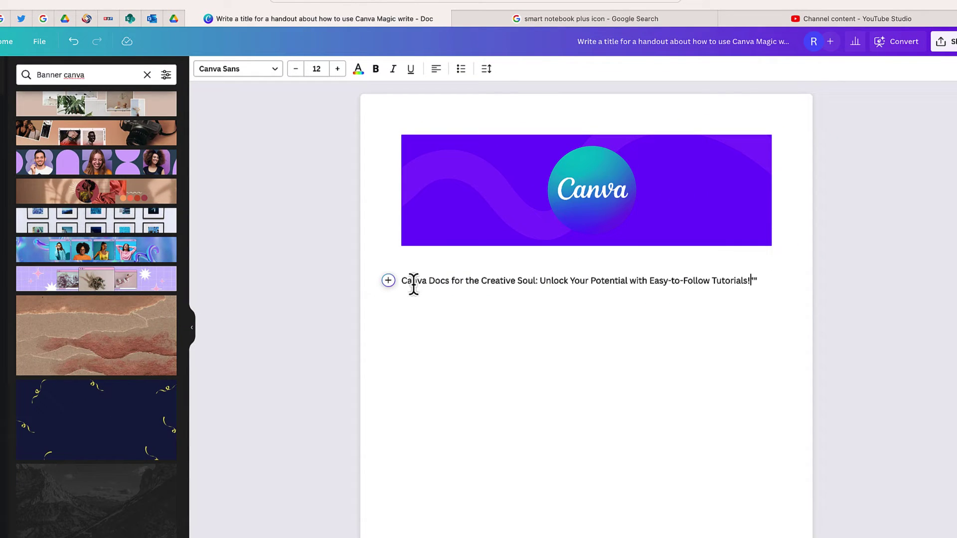
- Make the title bold at 20-point size
left_click(376, 70)
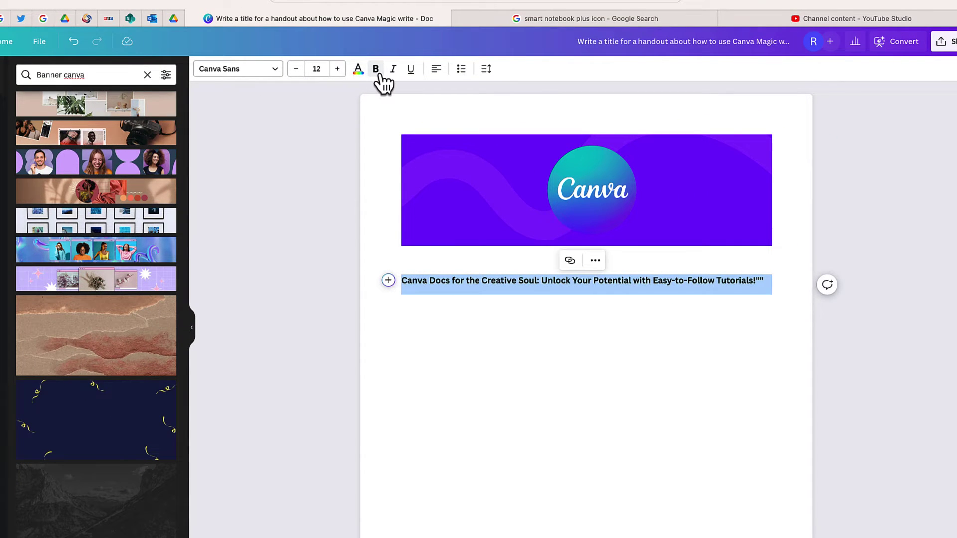
left_click(337, 69)
left_click(337, 69)
left_click(337, 69)
left_click(337, 70)
left_click(338, 69)
left_click(337, 69)
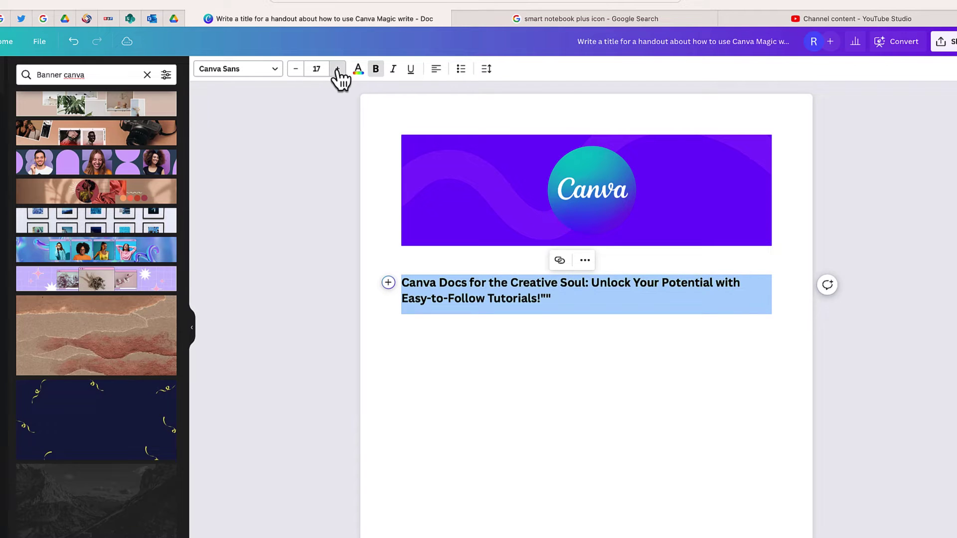
left_click(337, 70)
left_click(338, 70)
left_click(455, 367)
left_click(426, 330)
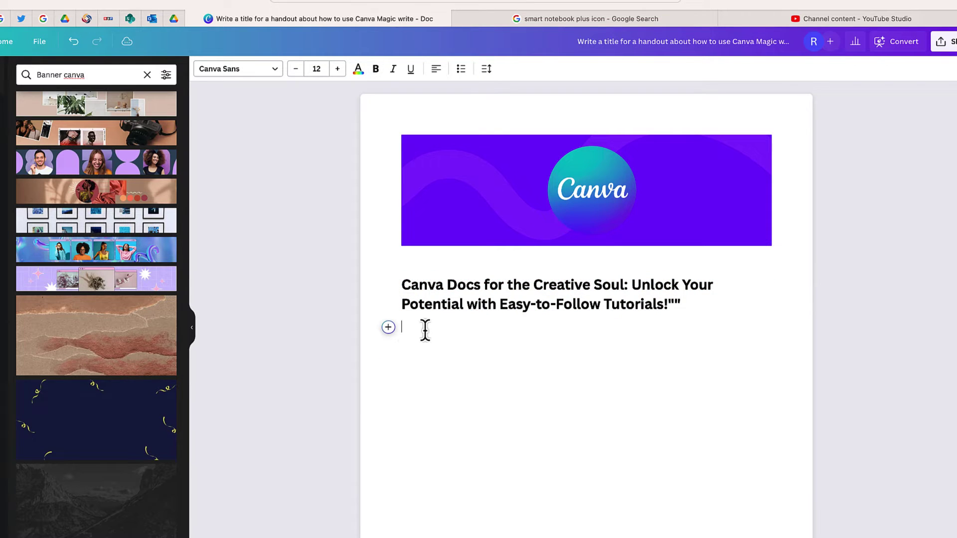
left_click(388, 328)
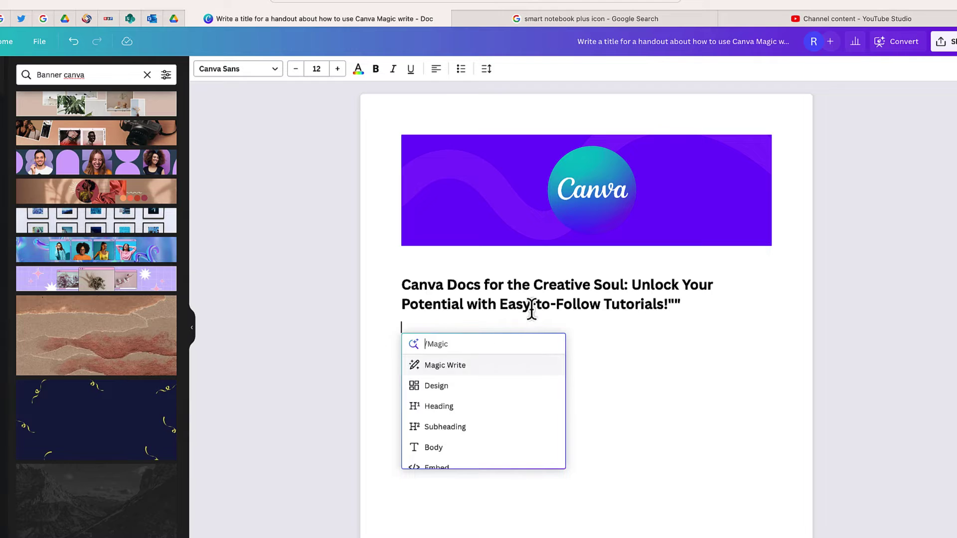
- Undo back to the quoted version of the title
key("ctrl+z")
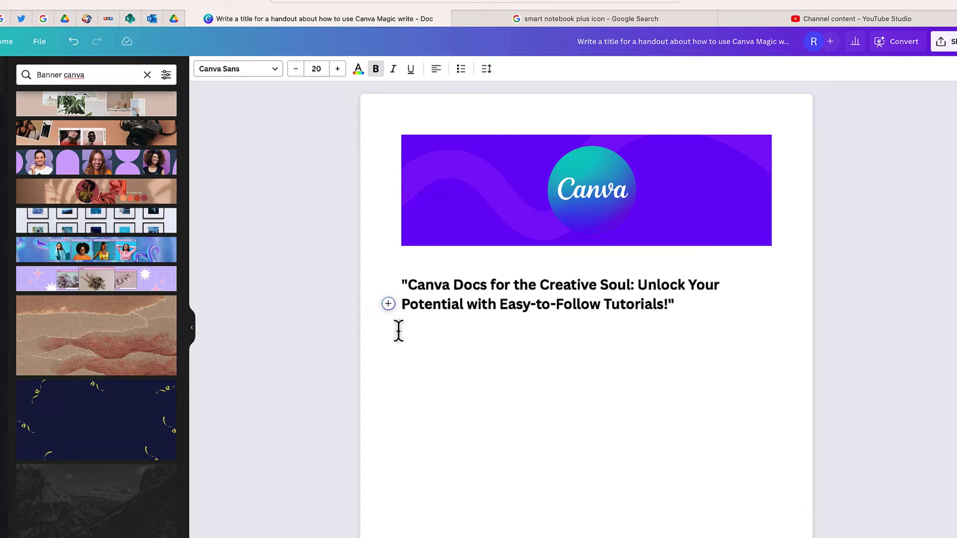
left_click_drag(663, 295, 398, 278)
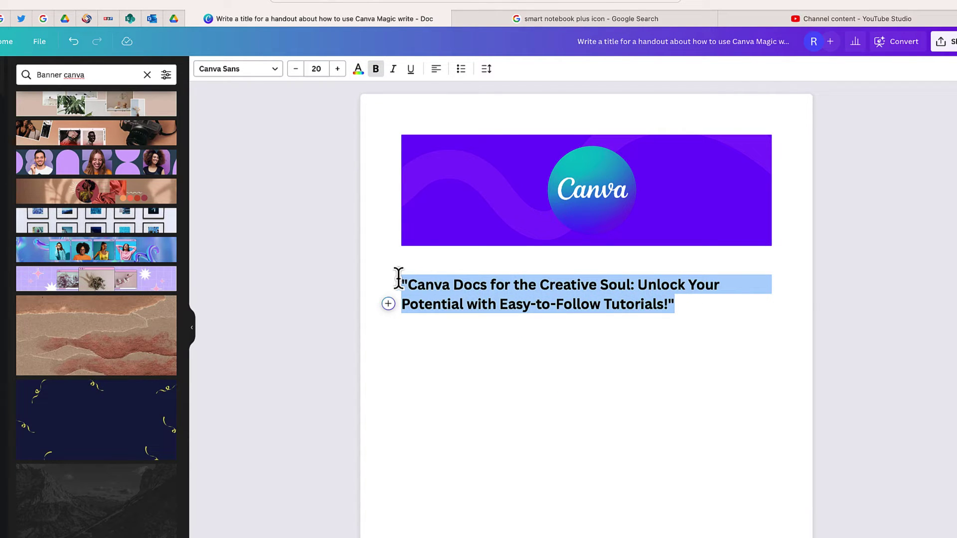
left_click(398, 339)
- Generate an intro paragraph below the title with Magic Write and select the leftover prompt heading
left_click(388, 347)
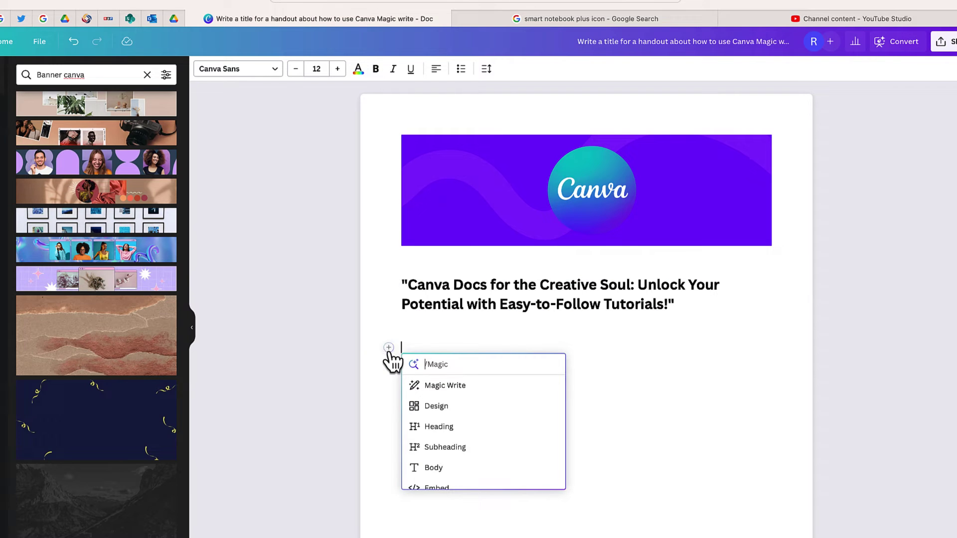
left_click(421, 386)
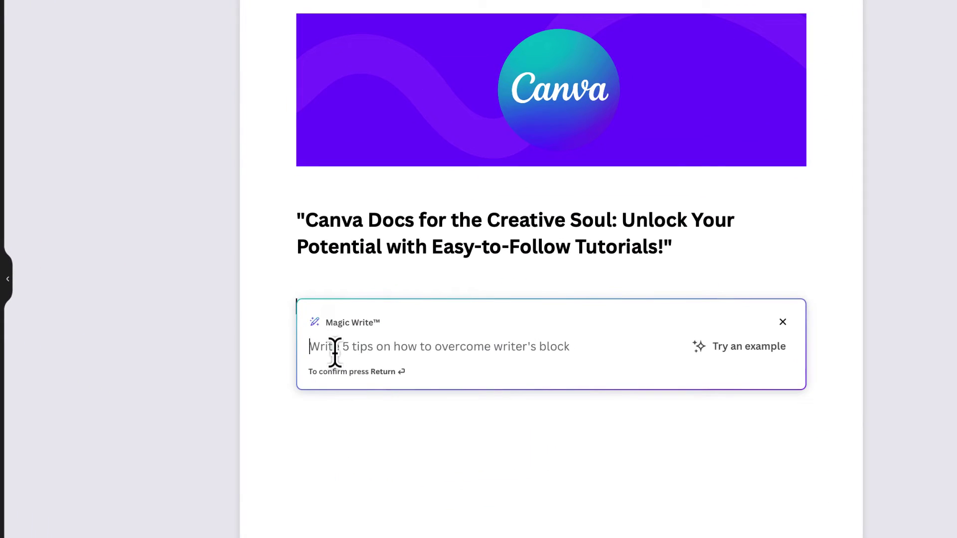
type("Write an intro paragraph for a document called \"\"Canva Docs for the Creative Soul: Unlock Your Potential with Easy-to-Follow Tutorials!\"")
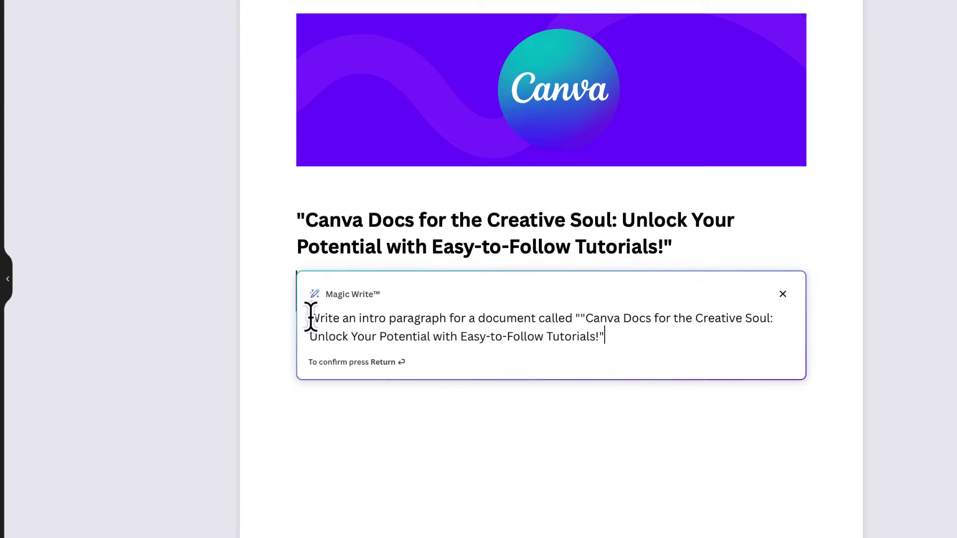
key("Return")
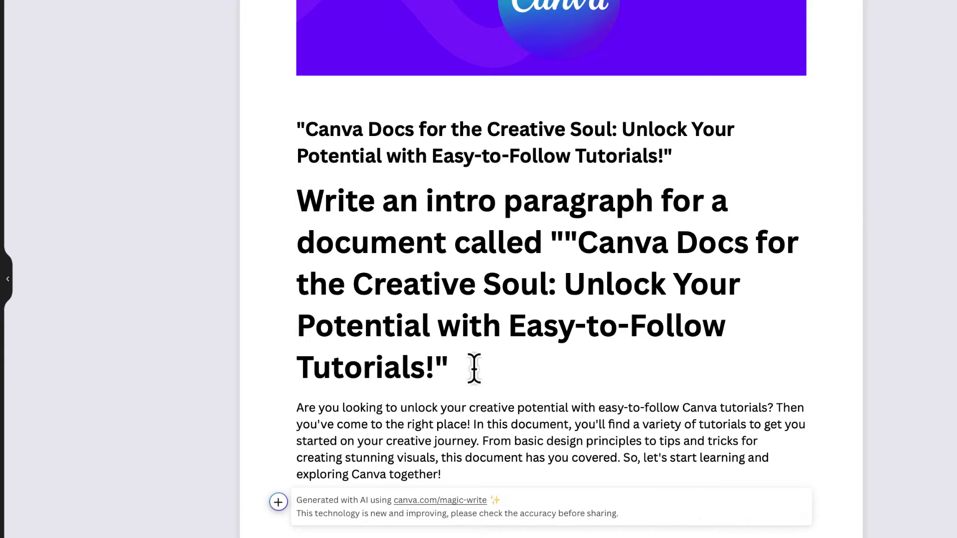
left_click_drag(444, 367, 287, 209)
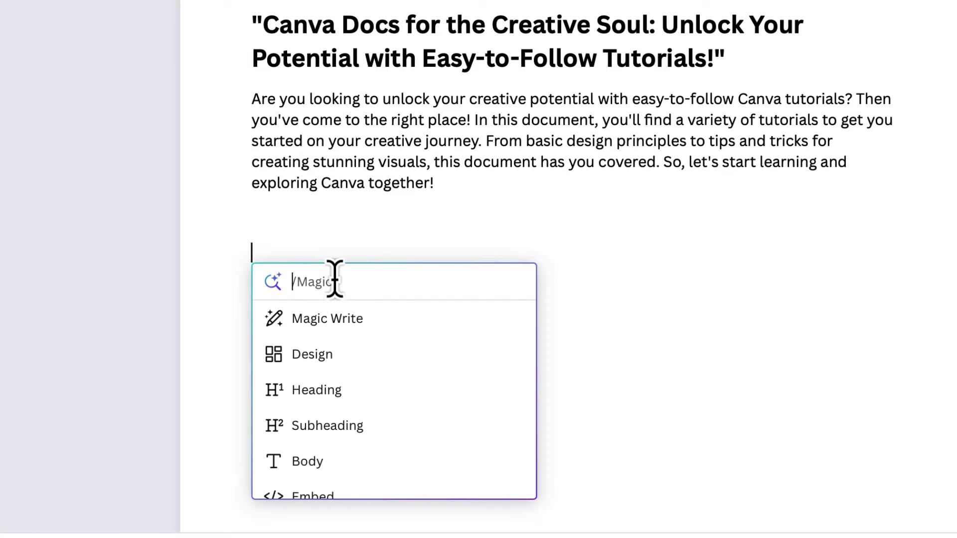
- Generate a list with Magic Write: 'Write 5 ways that teachers and students can use Canva Docs'
left_click(332, 320)
type("Write 5 ways that teachers and students can use Canva Docs")
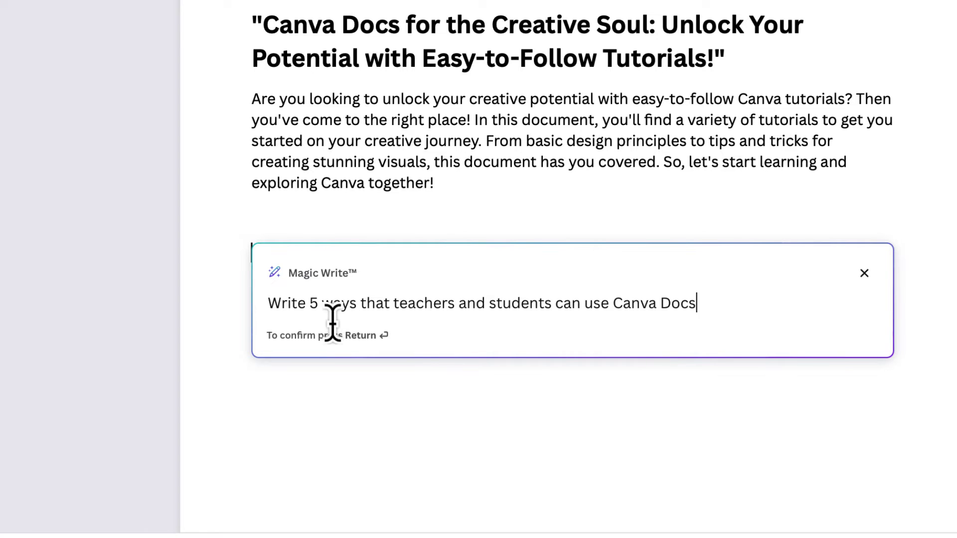
key("Return")
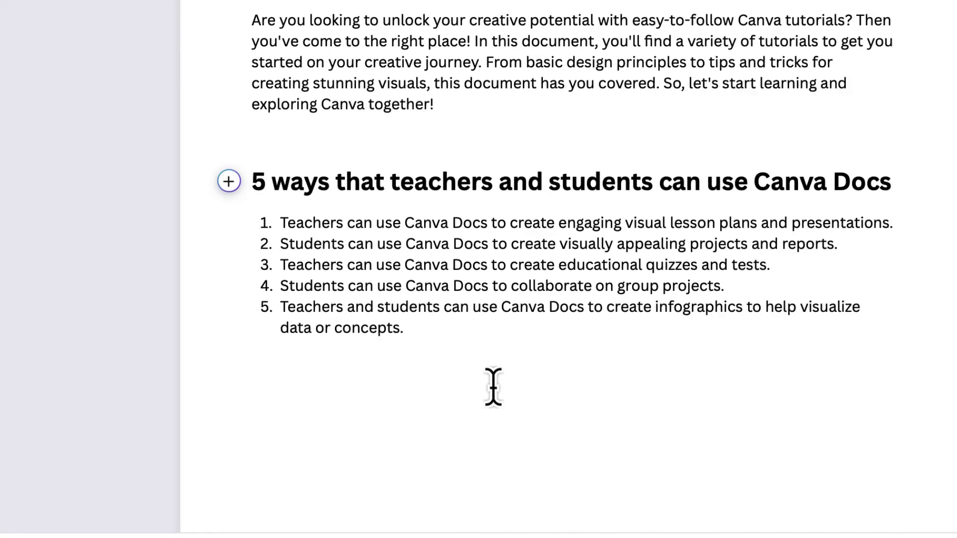
- Generate a Magic Write answer on where students can learn more, below the list
left_click(229, 352)
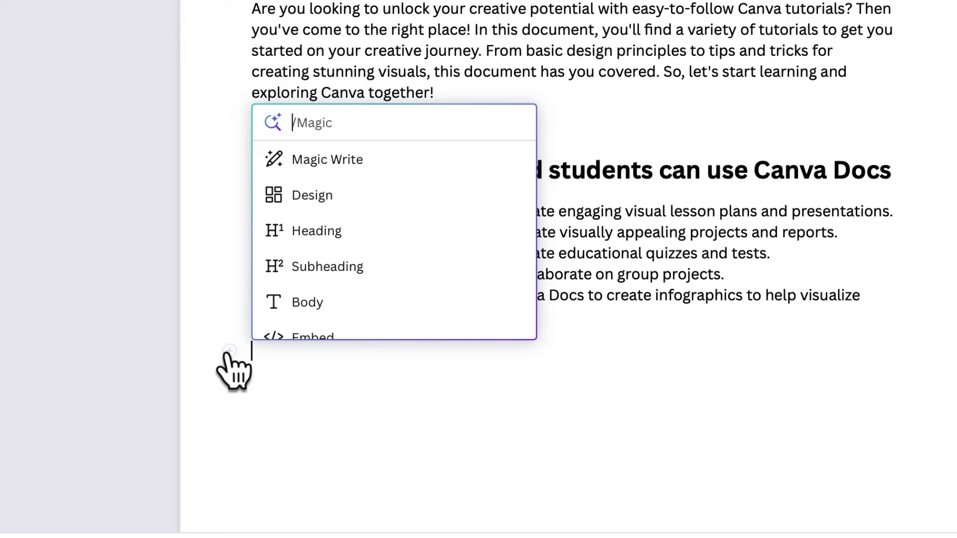
left_click(316, 161)
type("Where can students learn more about using Canva Docs?")
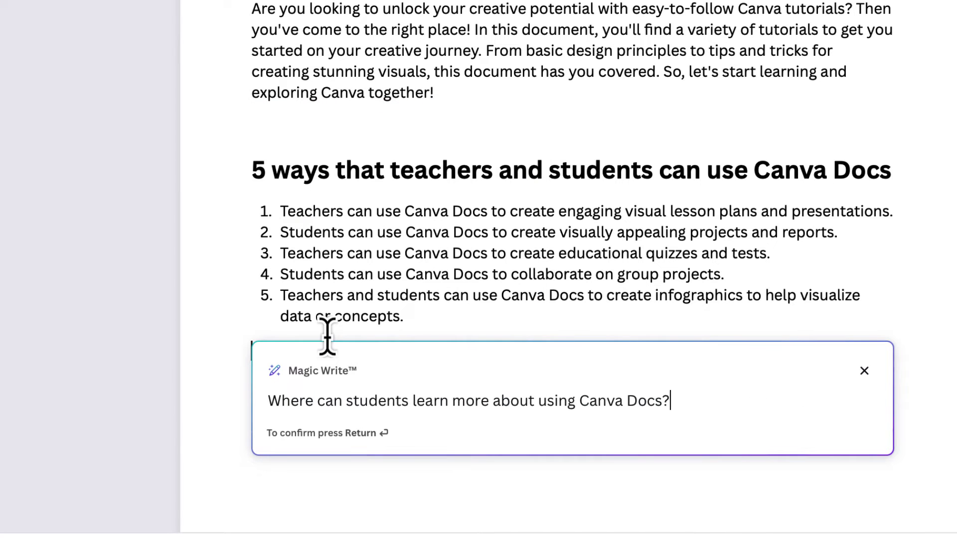
key("Return")
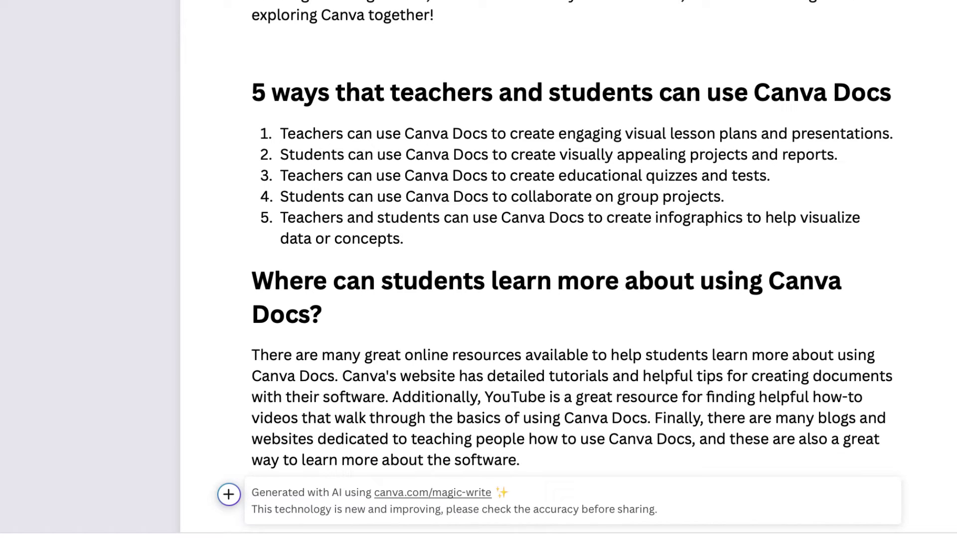
left_click(310, 391)
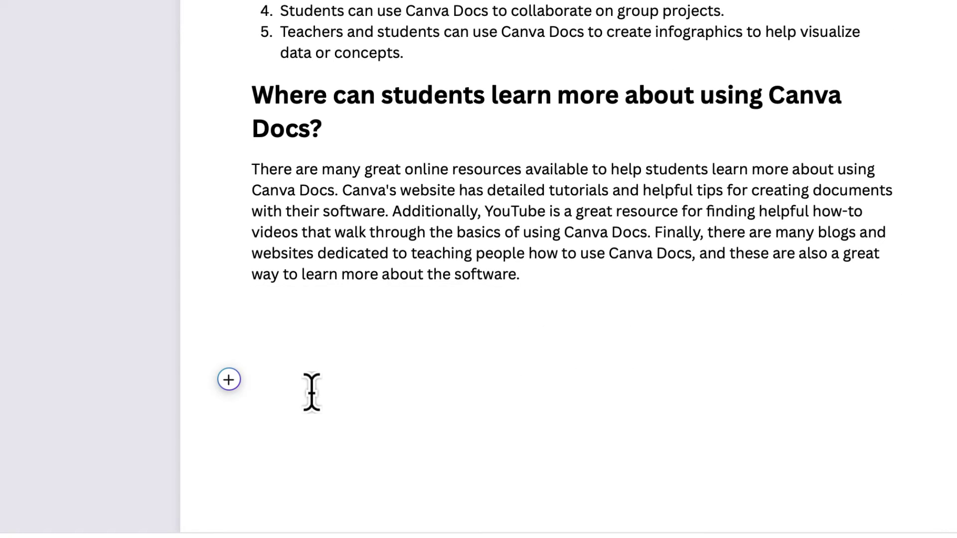
- Insert the yellow-and-purple 'Do what you can' quote banner design and check its placement
left_click(229, 380)
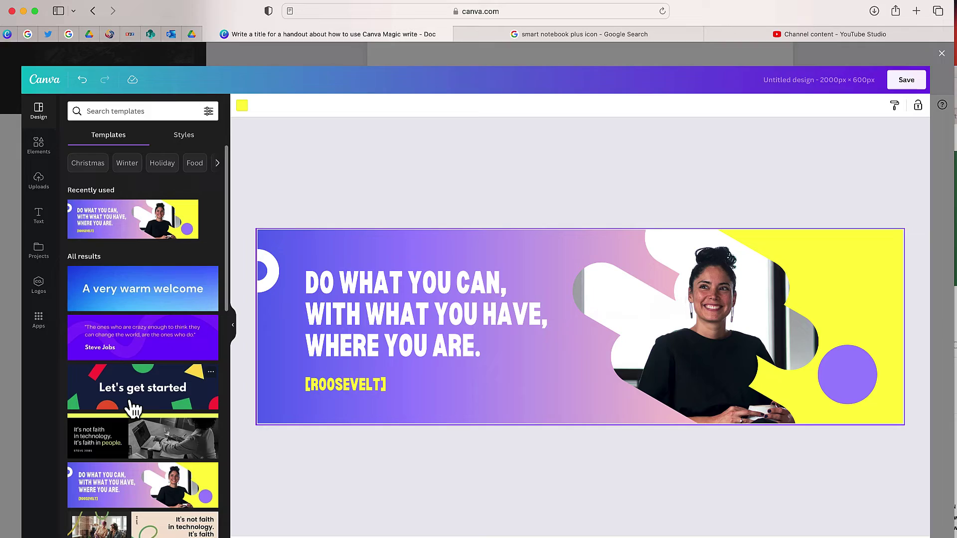
left_click(906, 80)
scroll(660, 280, "up", 5)
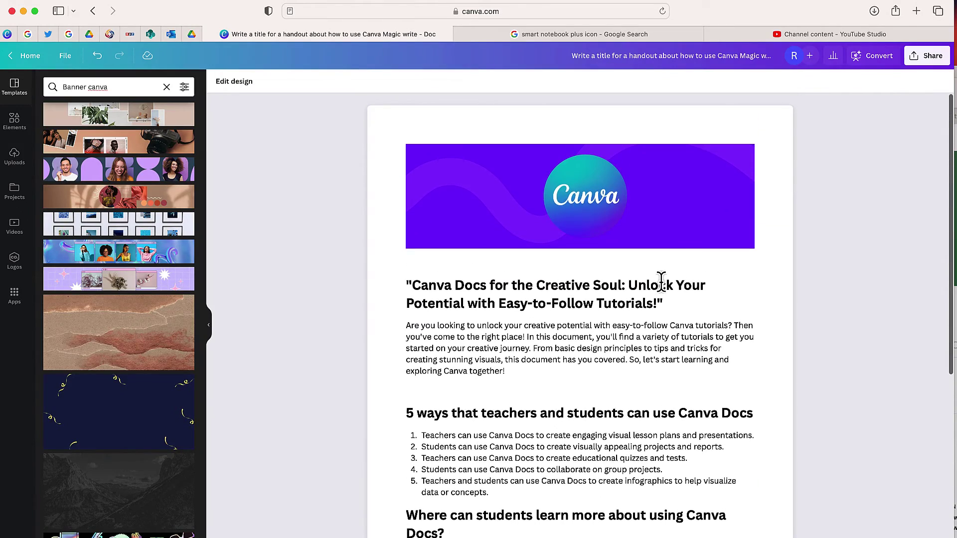
scroll(661, 282, "down", 3)
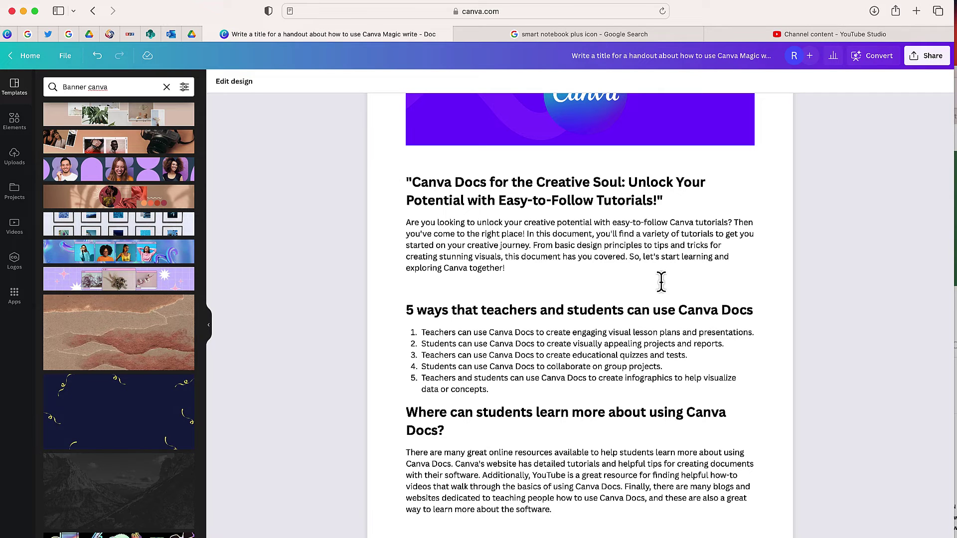
scroll(662, 281, "down", 6)
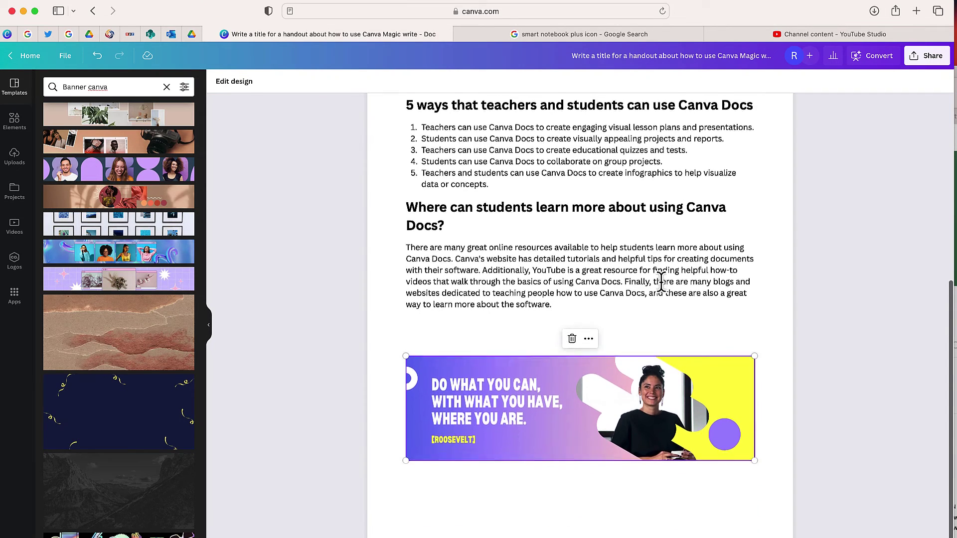
left_click(406, 497)
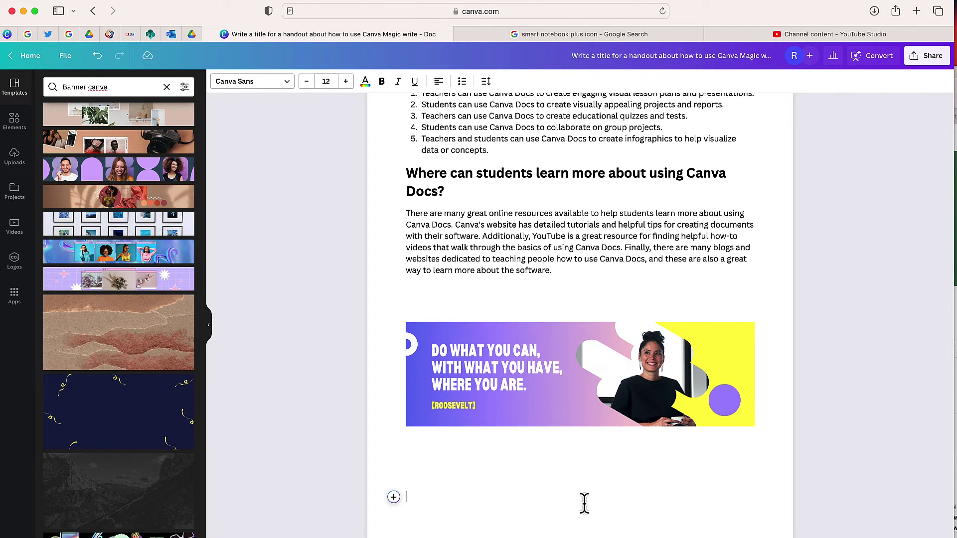
scroll(584, 503, "up", 8)
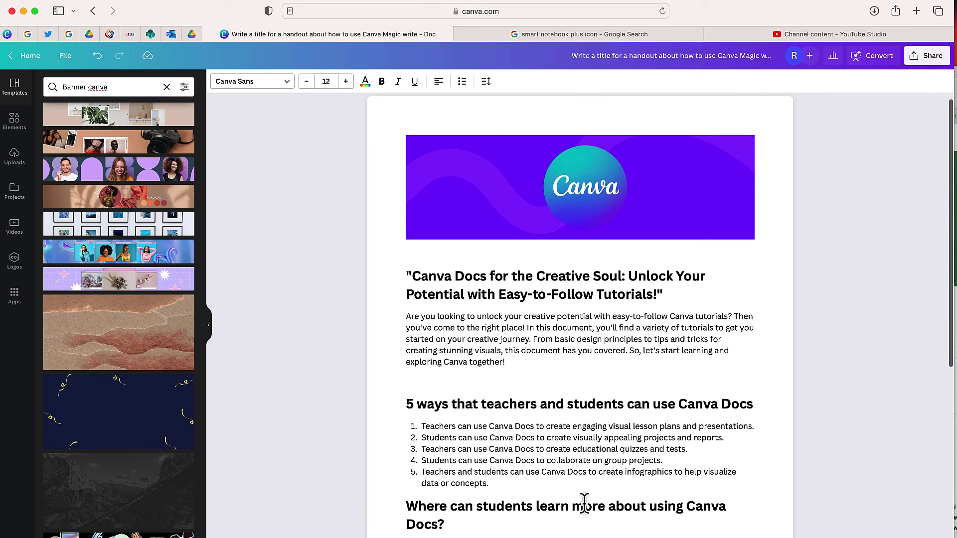